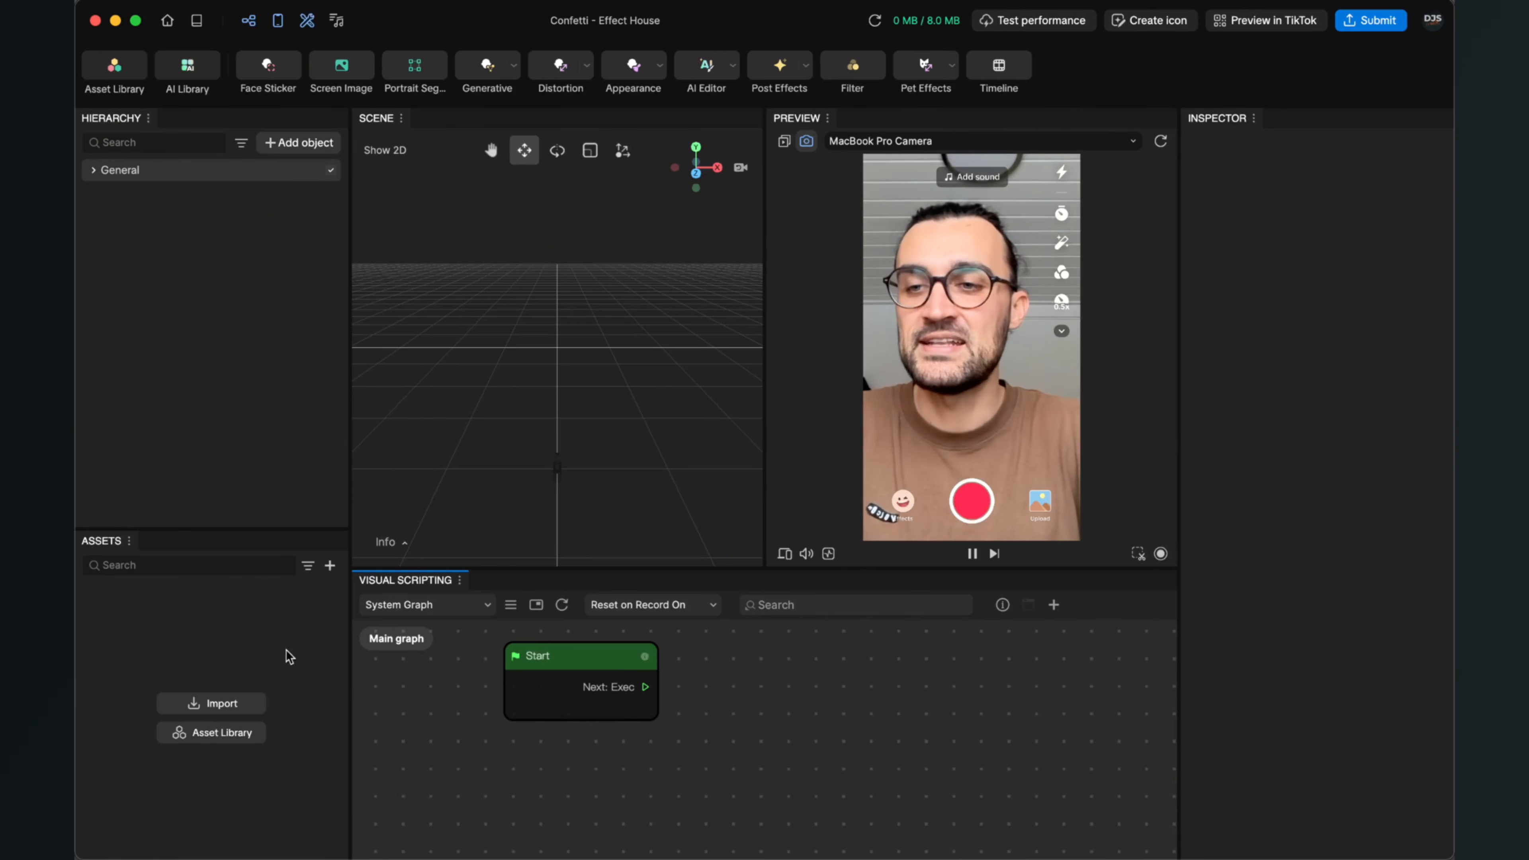
Search the Asset Library for "Confetti", then import and apply the Confetti Party Burst asset to the project
left_click(329, 567)
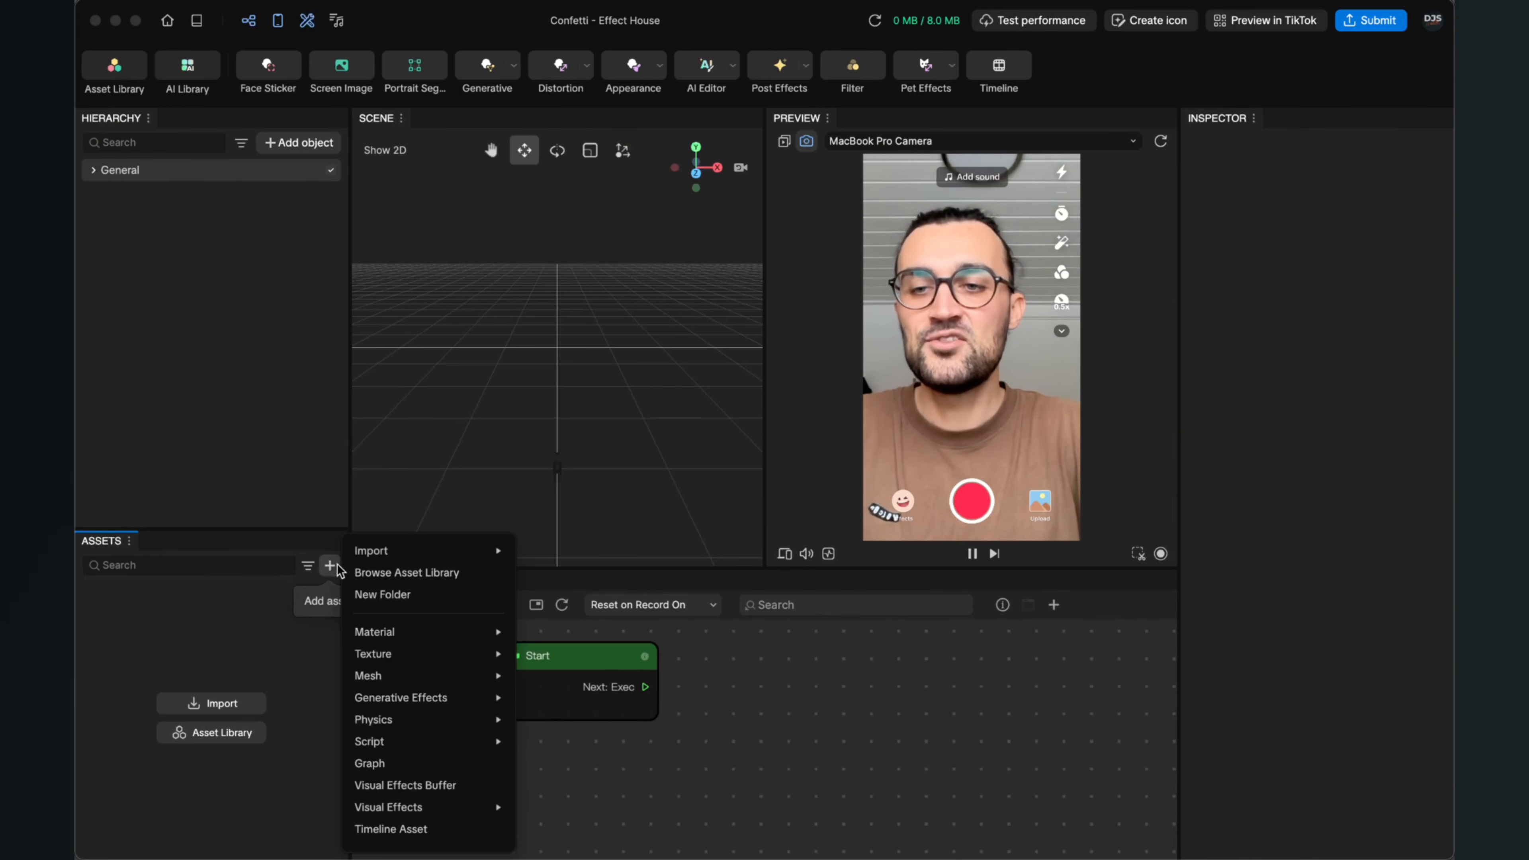
left_click(425, 577)
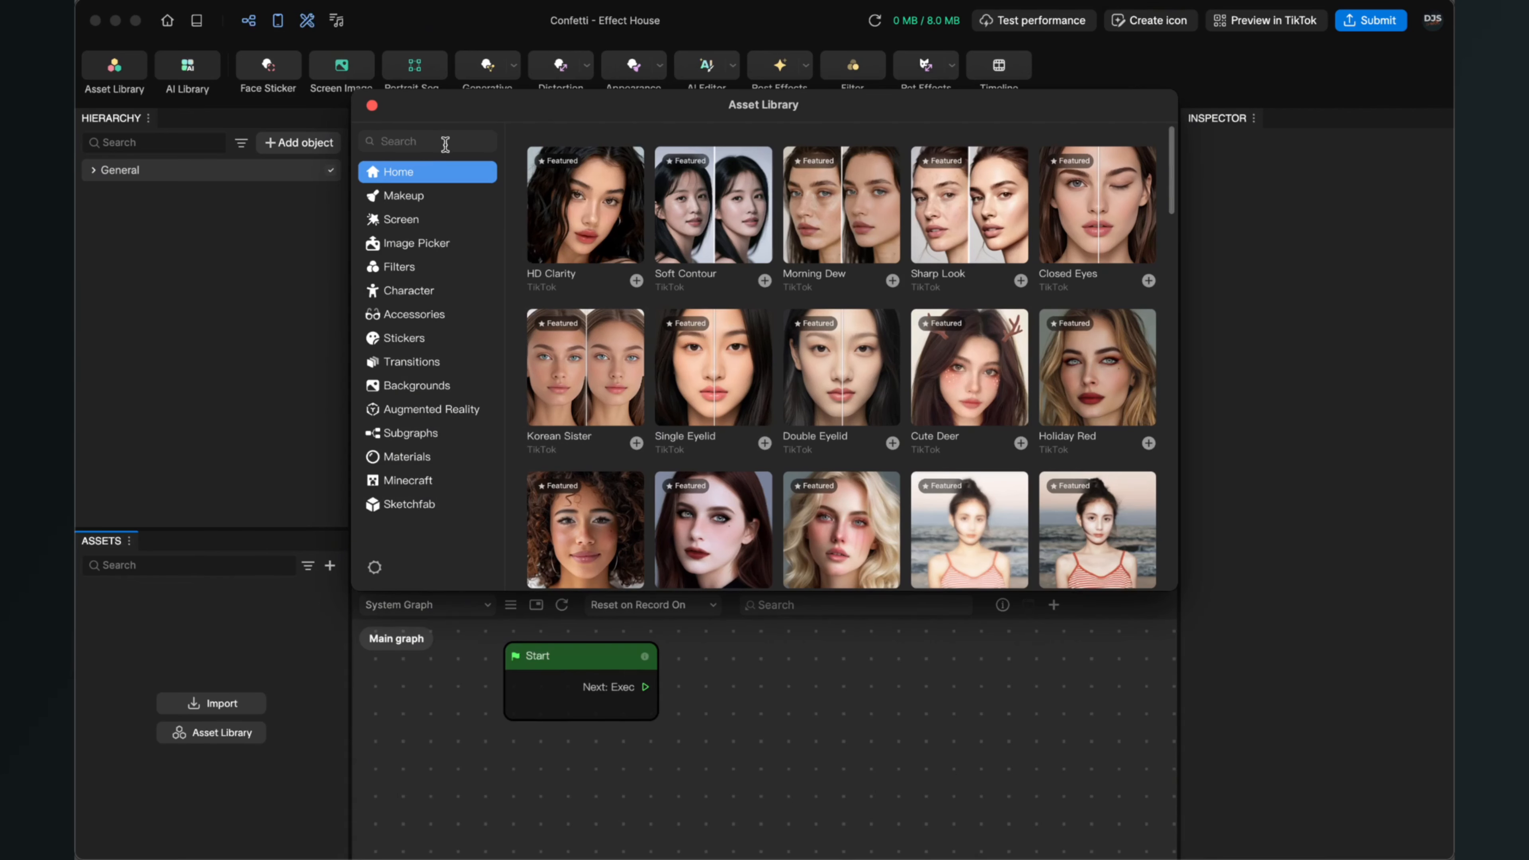
left_click(420, 142)
type("Confetti")
key("Return")
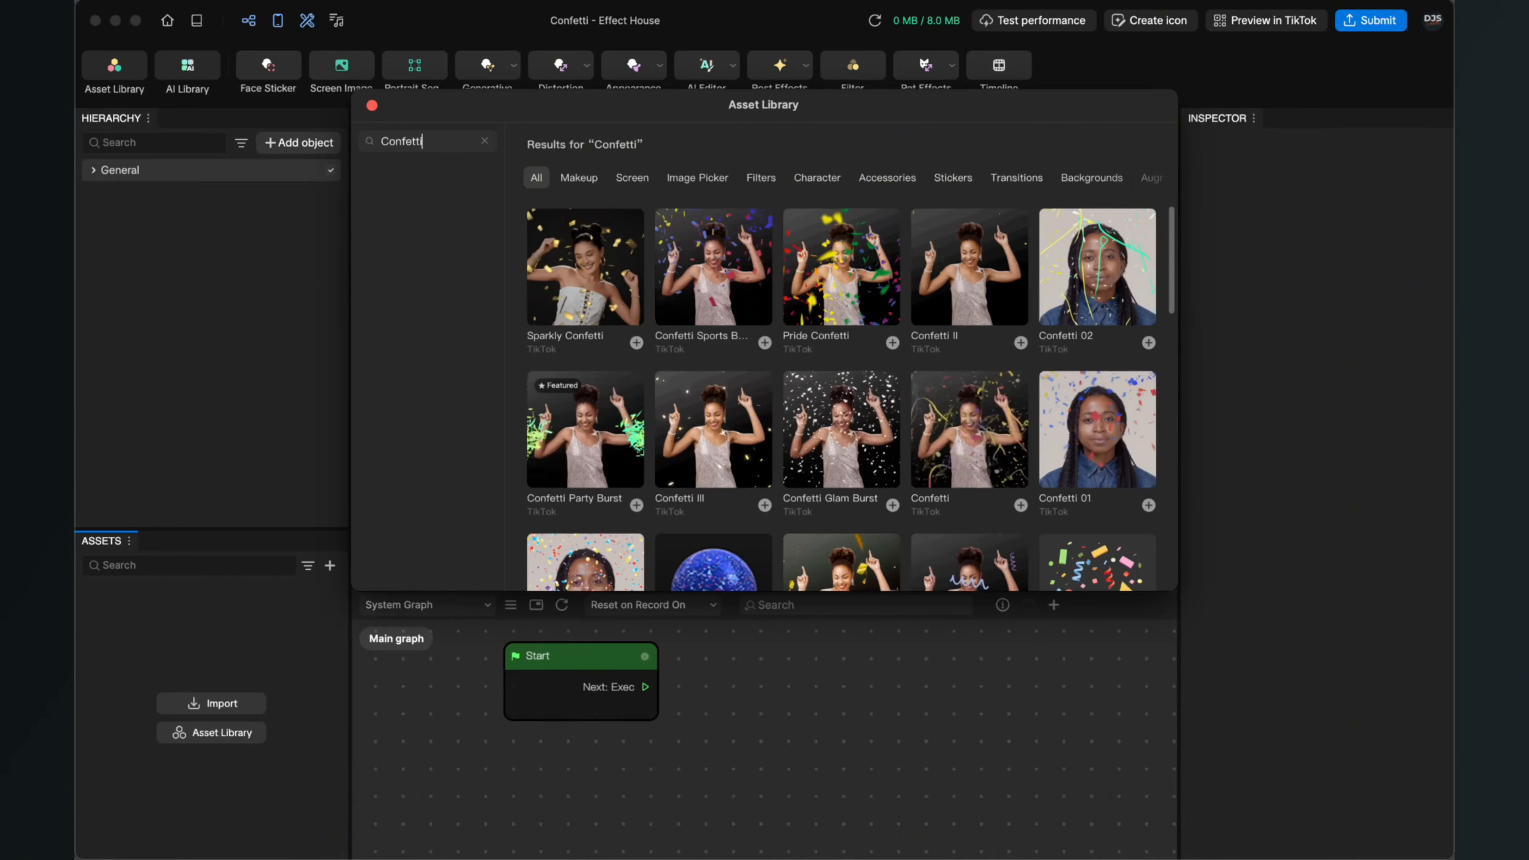
scroll(775, 390, "down", 6)
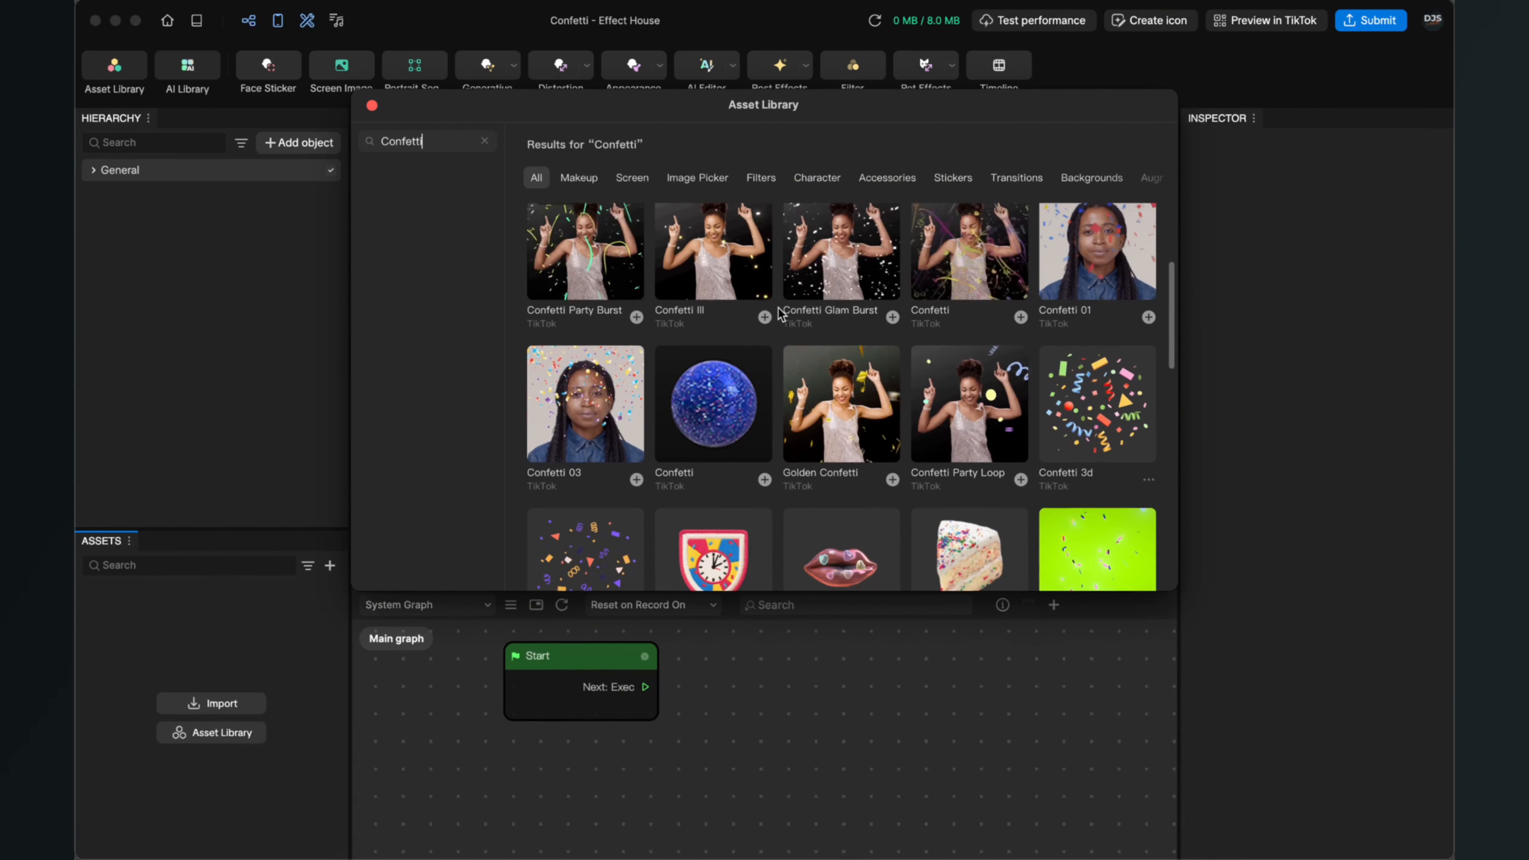
scroll(775, 391, "up", 6)
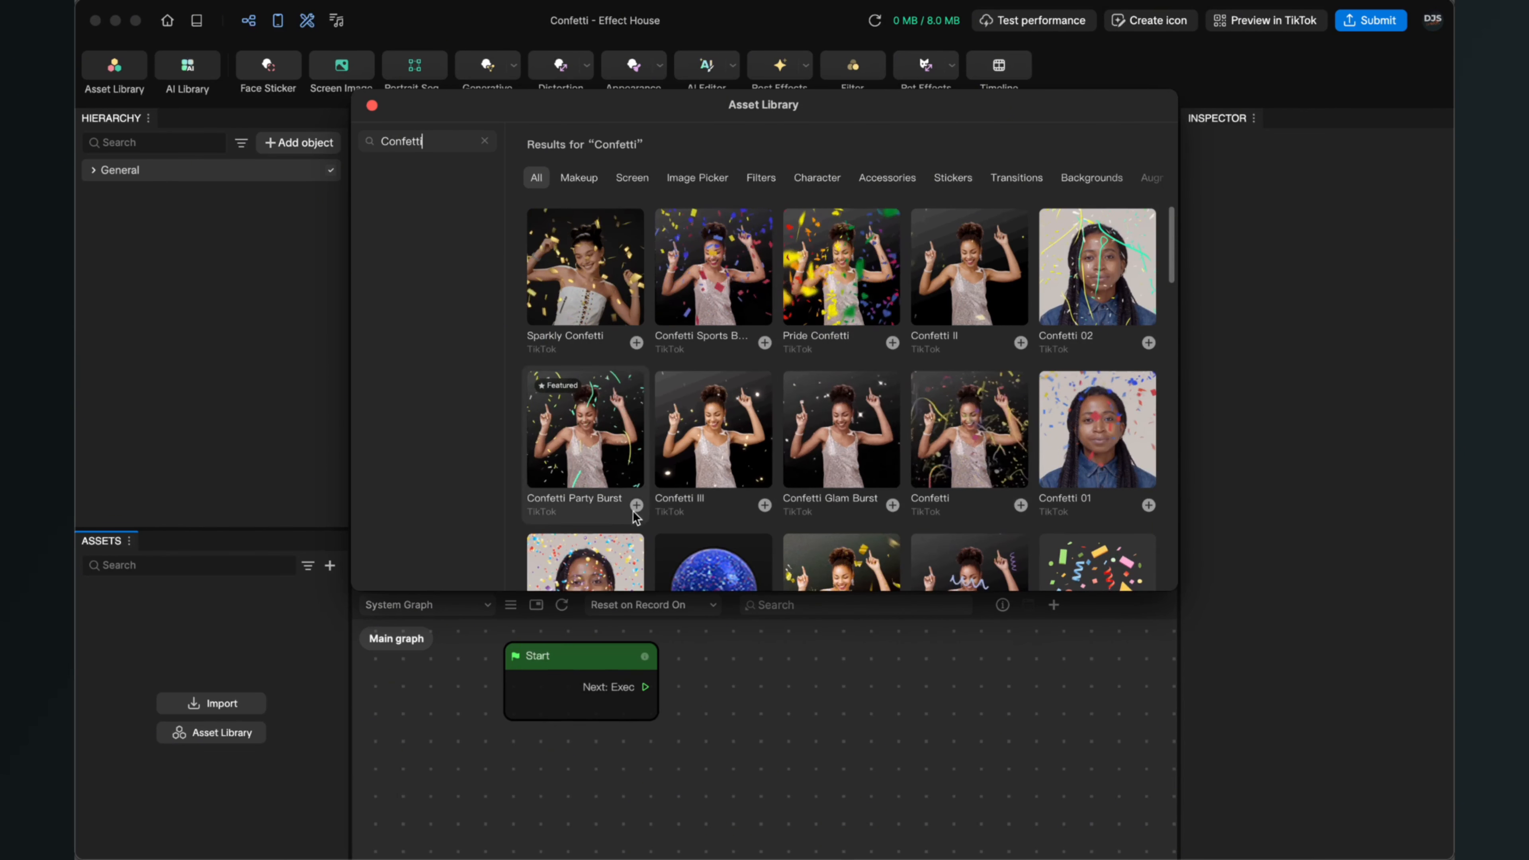
left_click(578, 468)
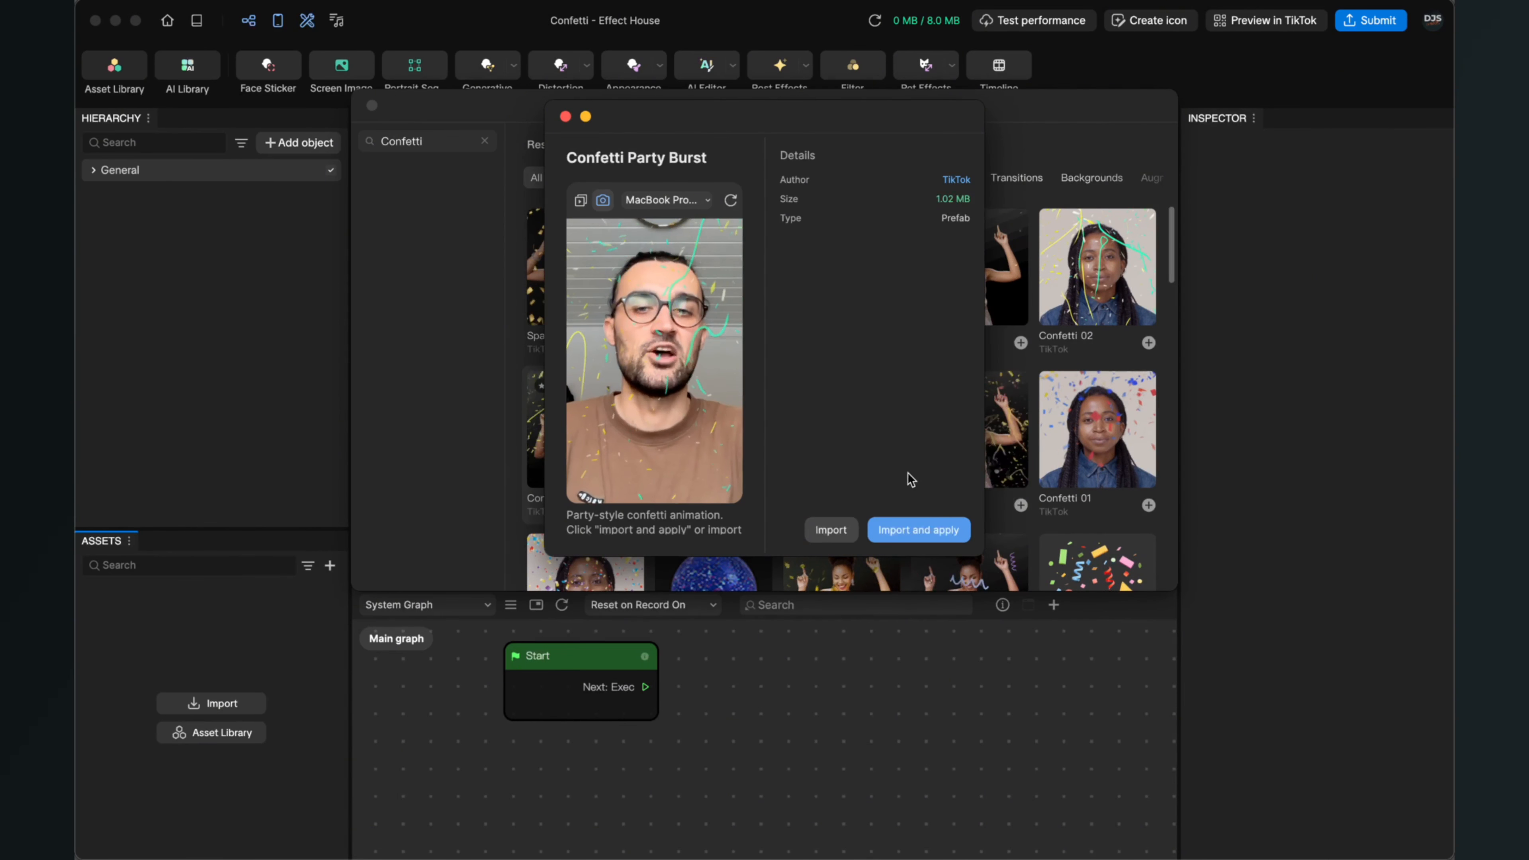
left_click(924, 531)
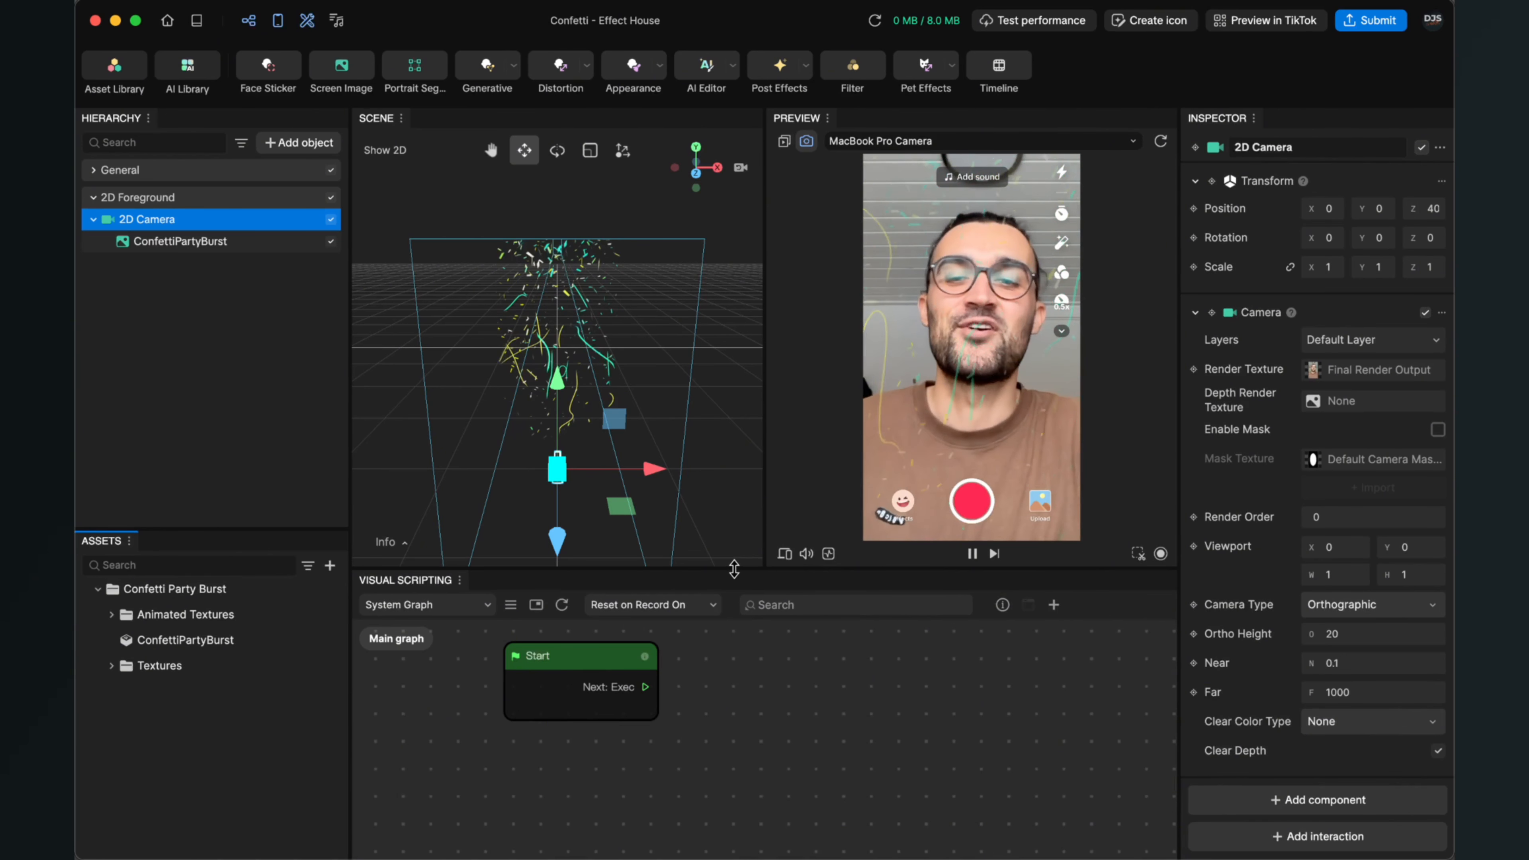
Enlarge the visual scripting area and add a Screen Tap node below the Start node
left_click_drag(734, 570, 737, 387)
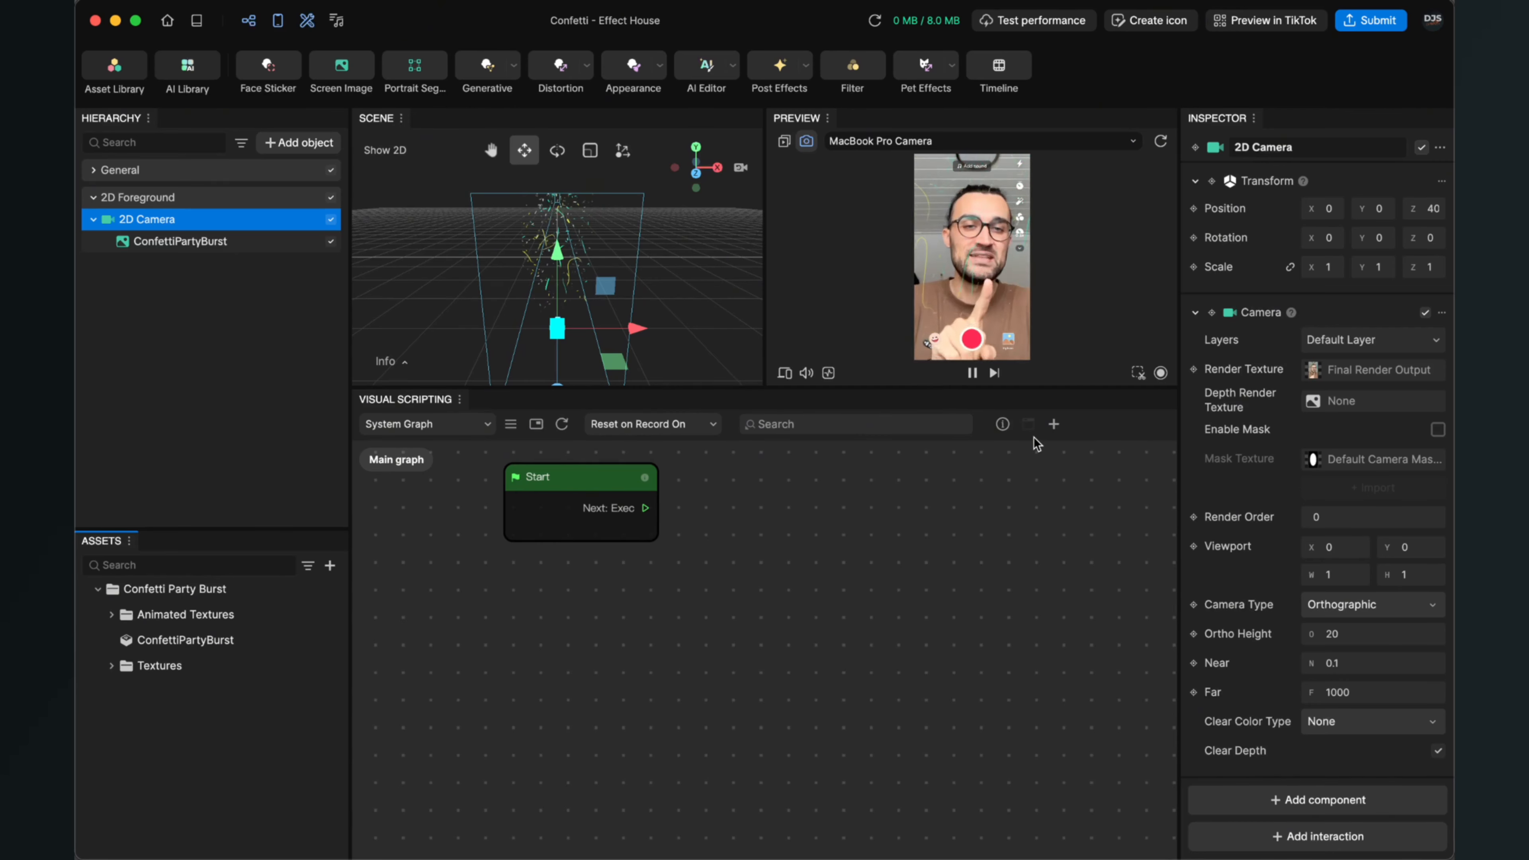
left_click(1051, 425)
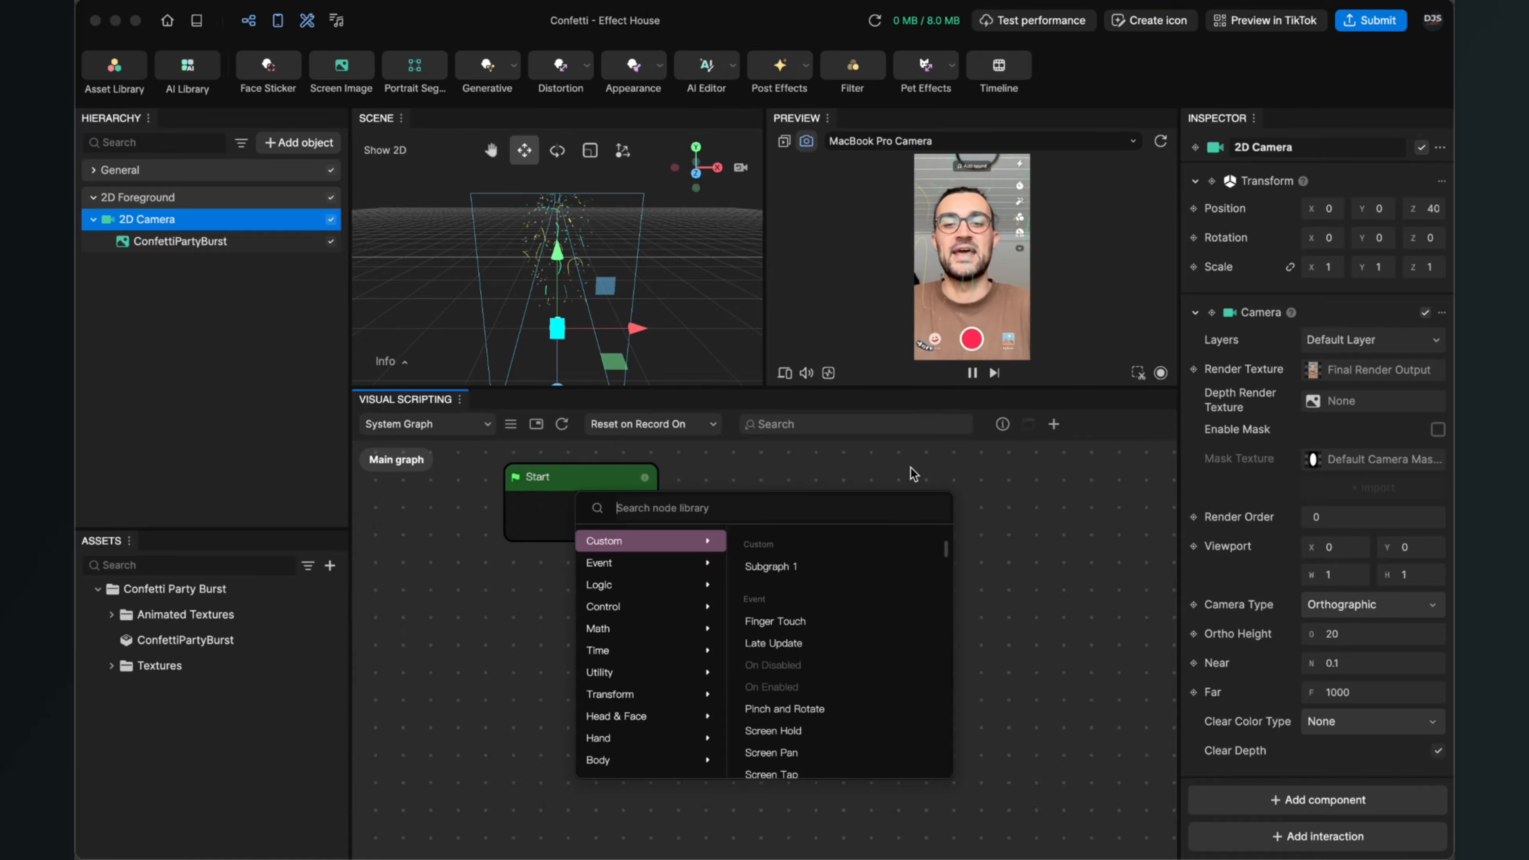
type("Scree")
type("n Tap")
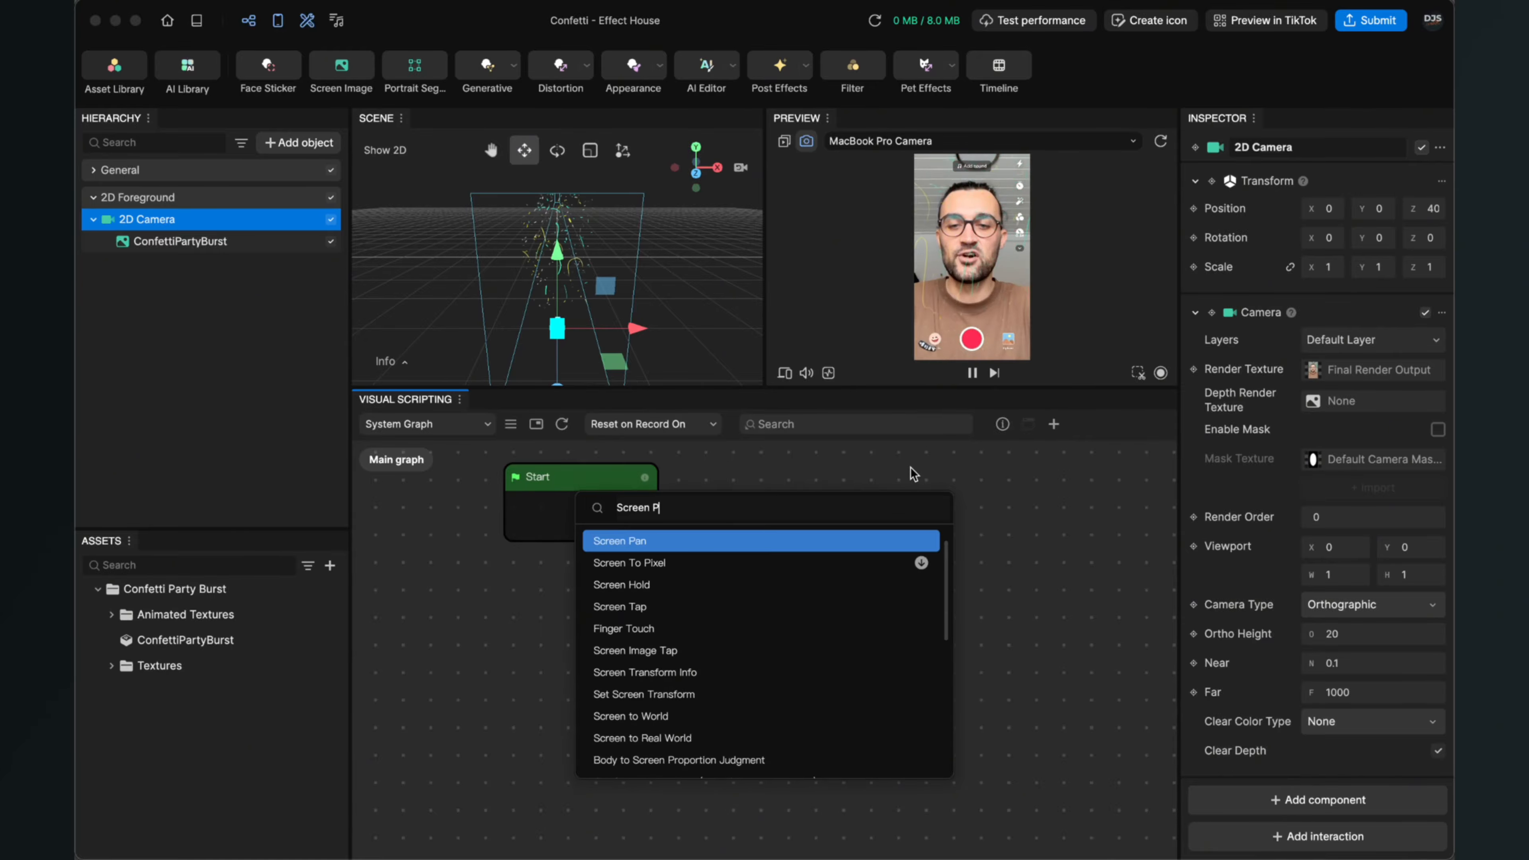
key("Return")
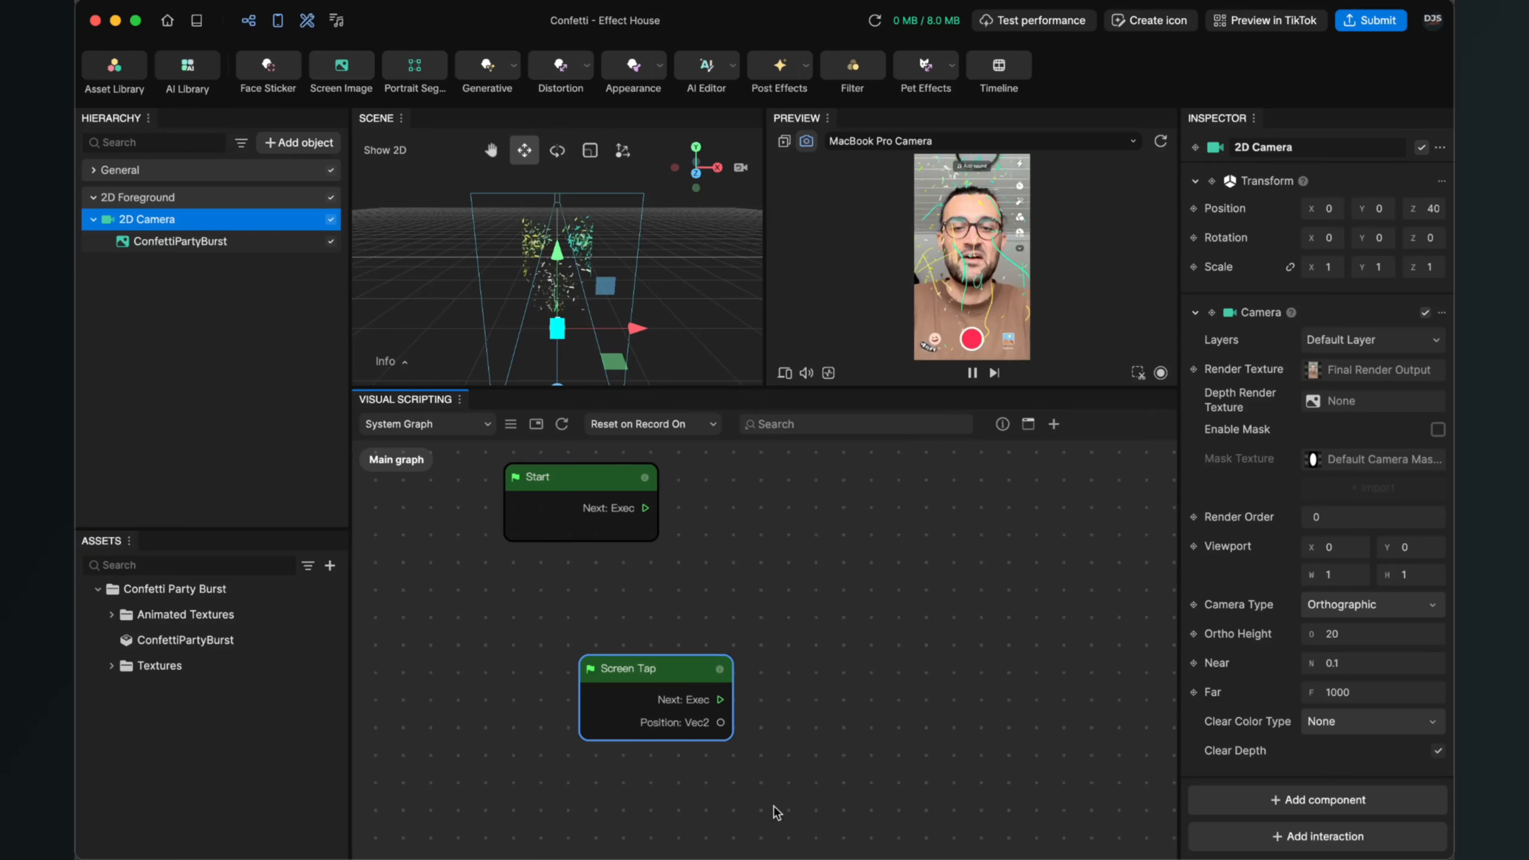
left_click_drag(670, 680, 620, 658)
scroll(714, 646, "up", 3)
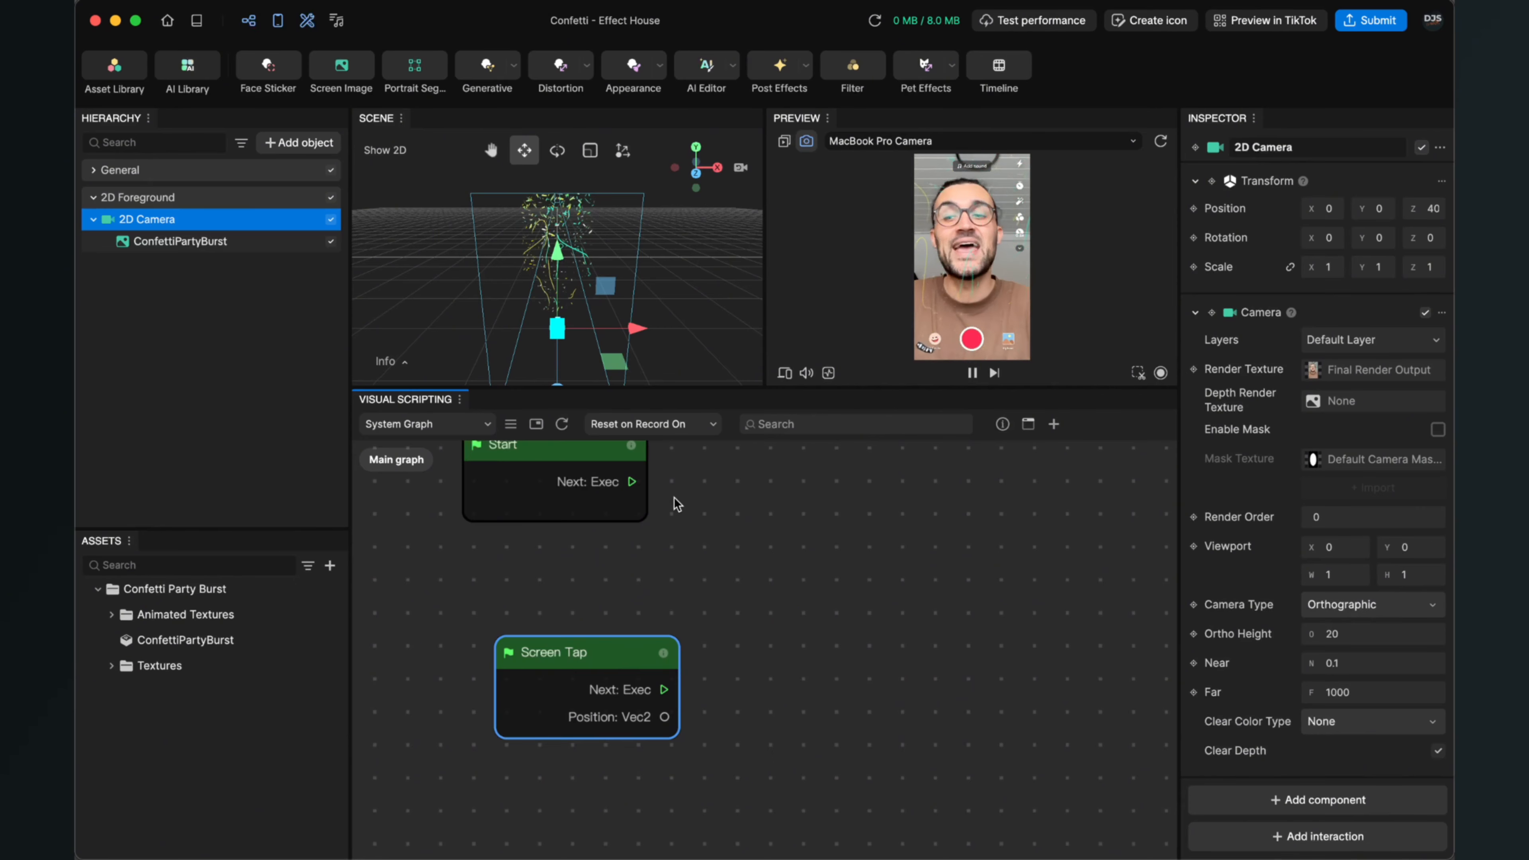
Set the Loop Count of the ConfettiPartyBurst_AnimationTex animated texture to 0
left_click(111, 615)
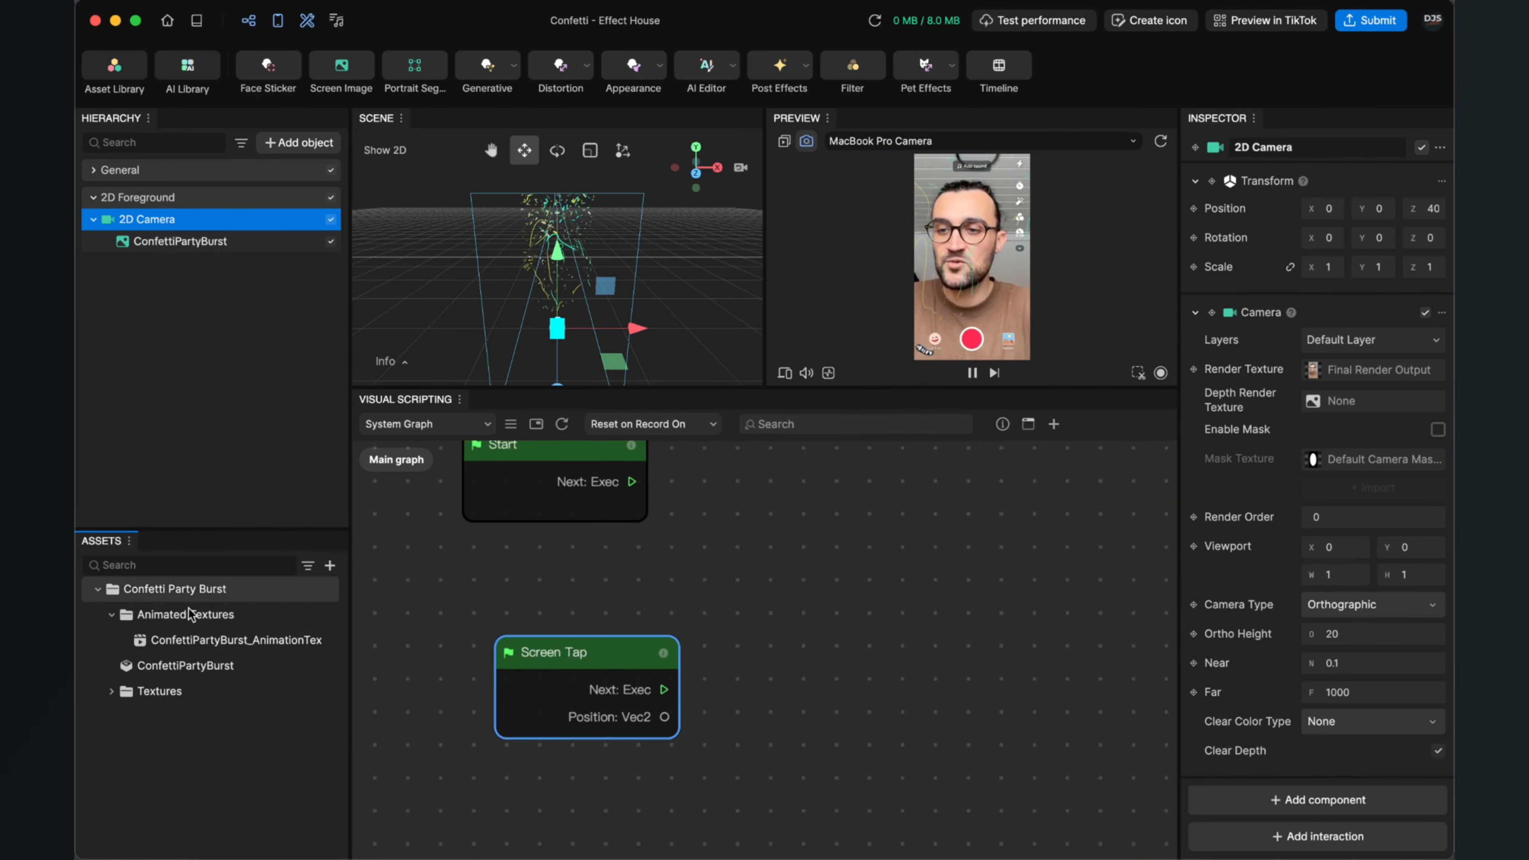
left_click(175, 641)
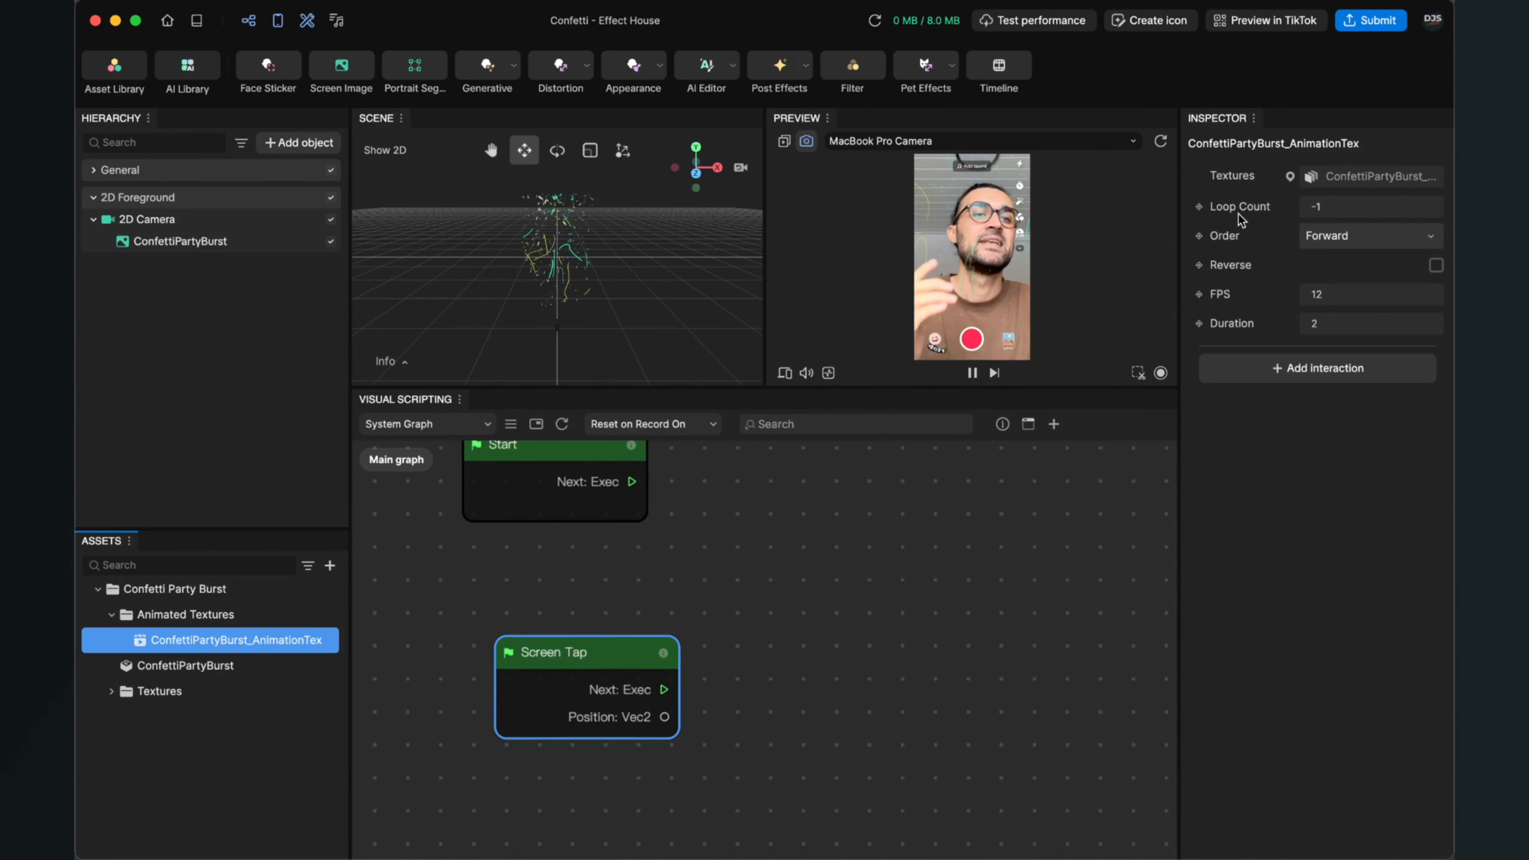
left_click(1330, 209)
key("BackSpace")
key("BackSpace")
type("1")
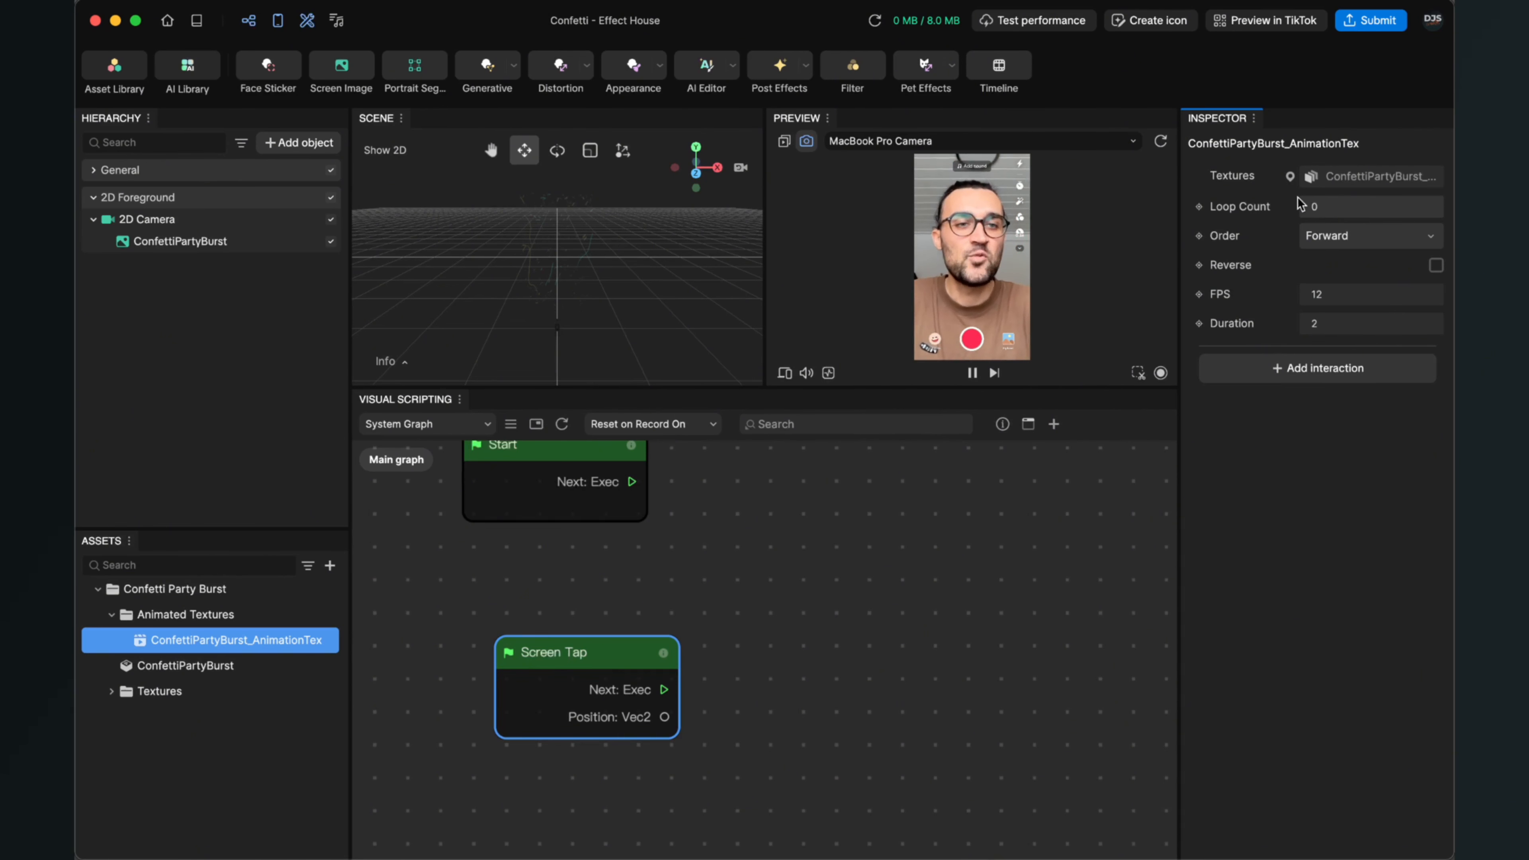
Add a Set Loop Count node for the confetti animation texture and place it beside the Screen Tap node
left_click(1198, 207)
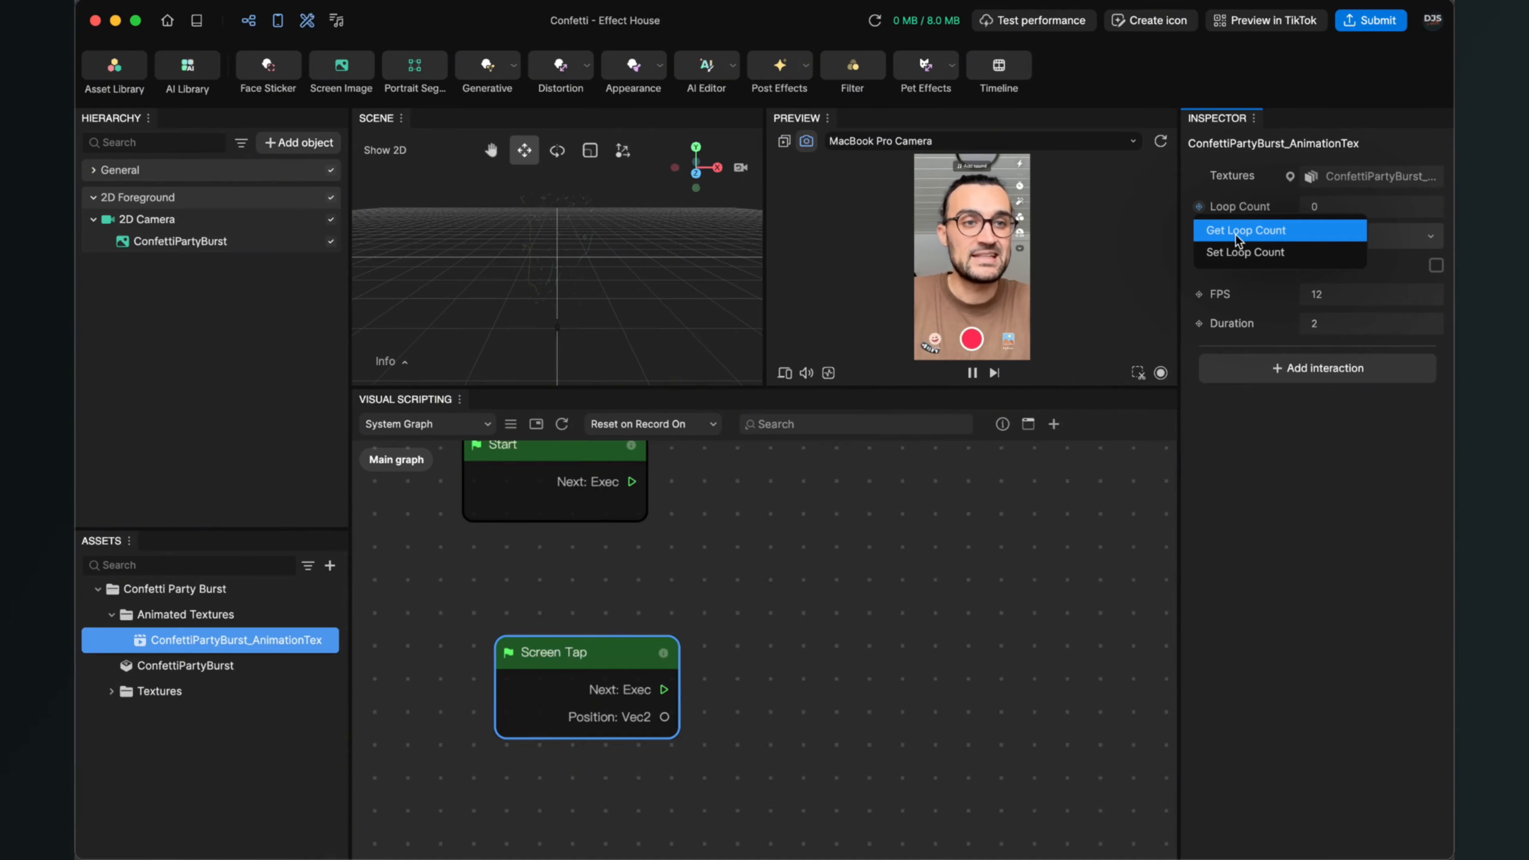
left_click(1260, 253)
left_click_drag(922, 682, 955, 617)
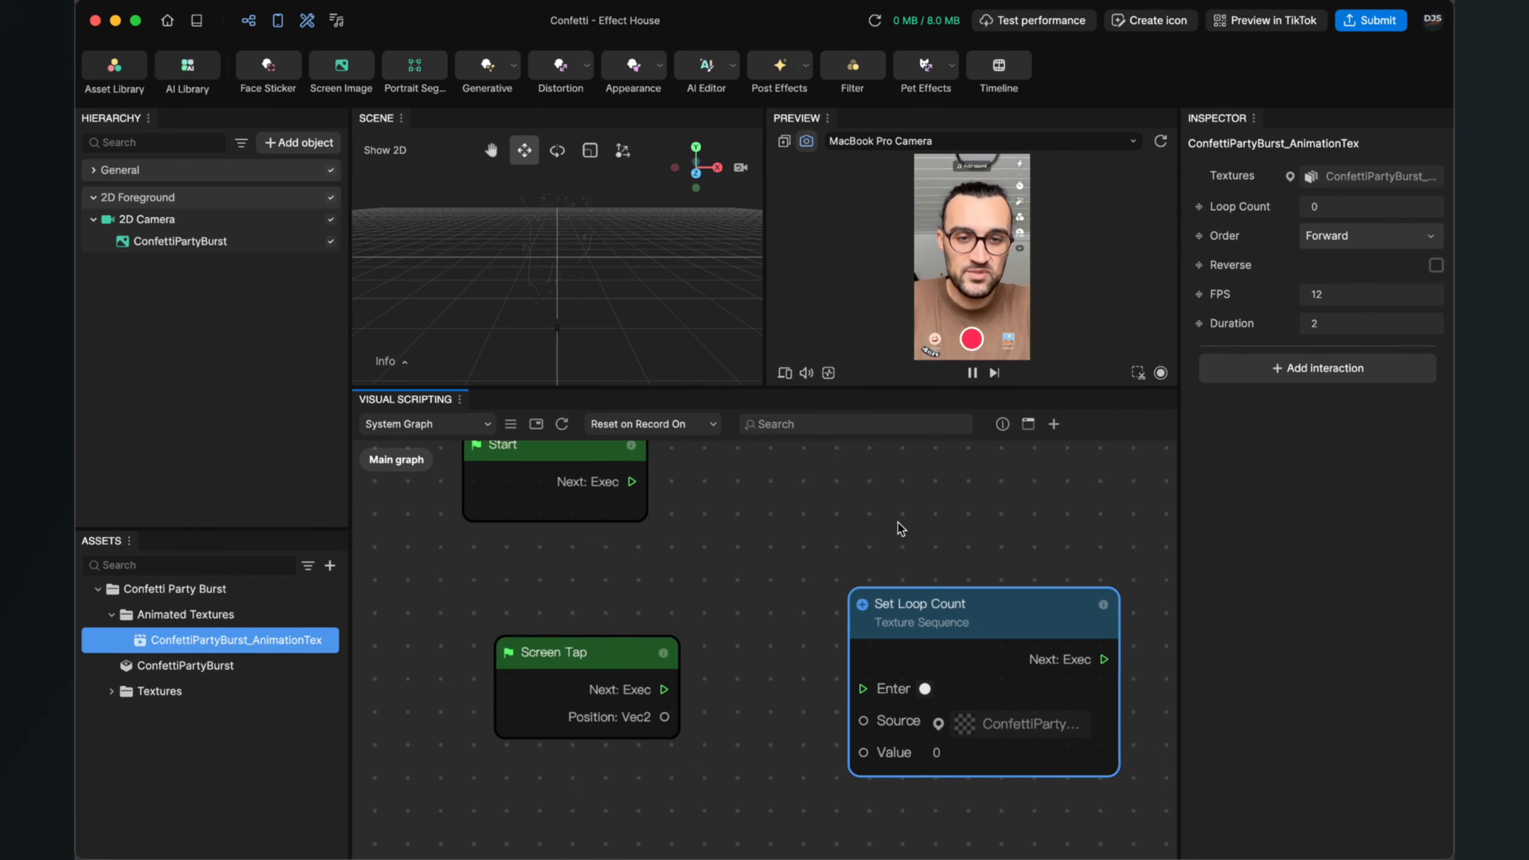
Connect the Screen Tap node's Next output to the Enter input of the Set Loop Count node
scroll(897, 522, "up", 1)
left_click_drag(597, 646, 578, 609)
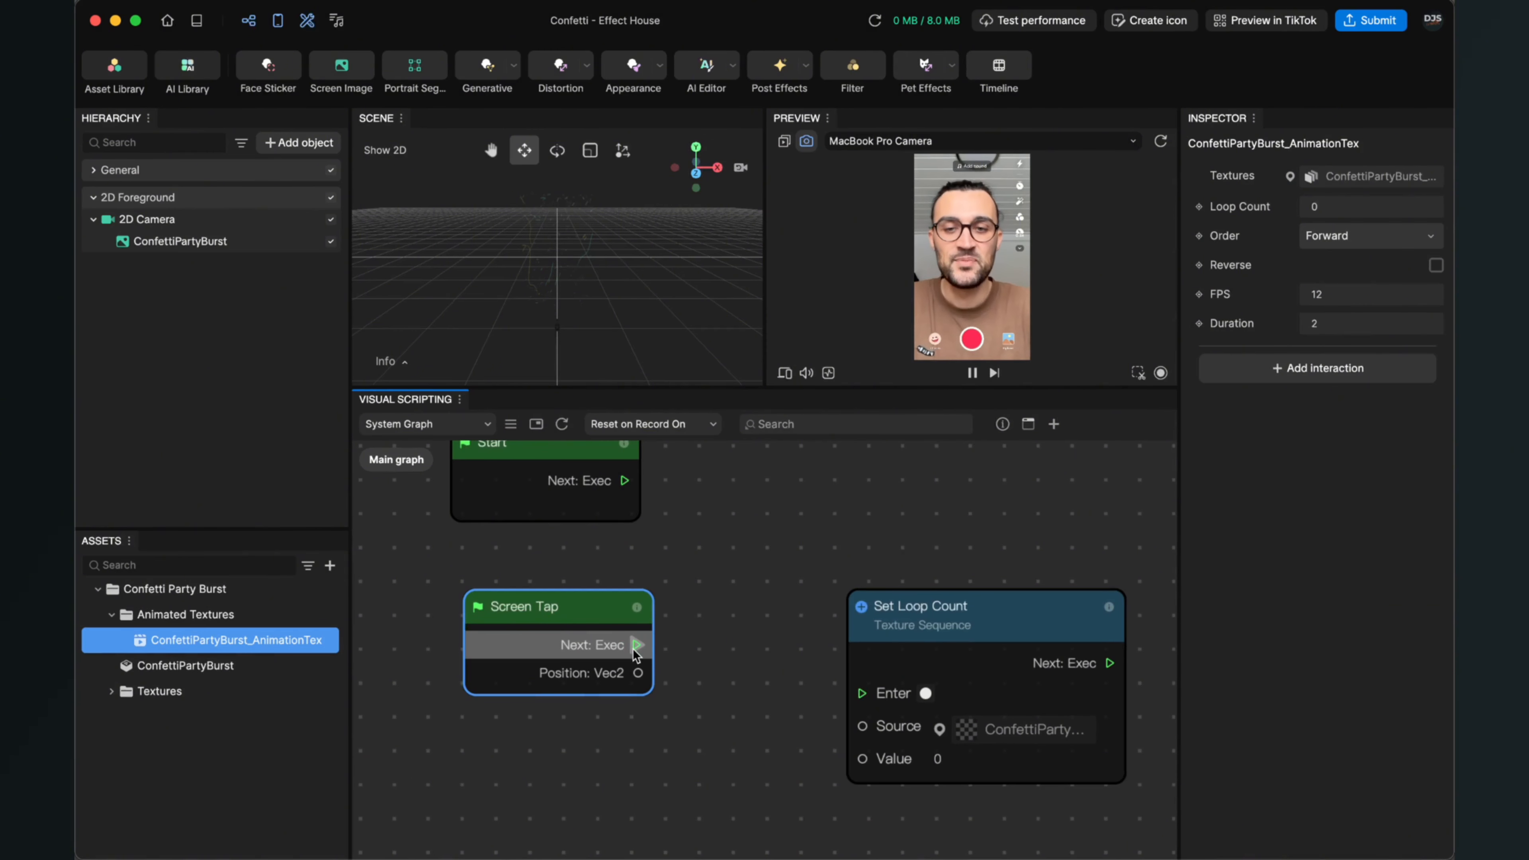
left_click_drag(640, 644, 848, 684)
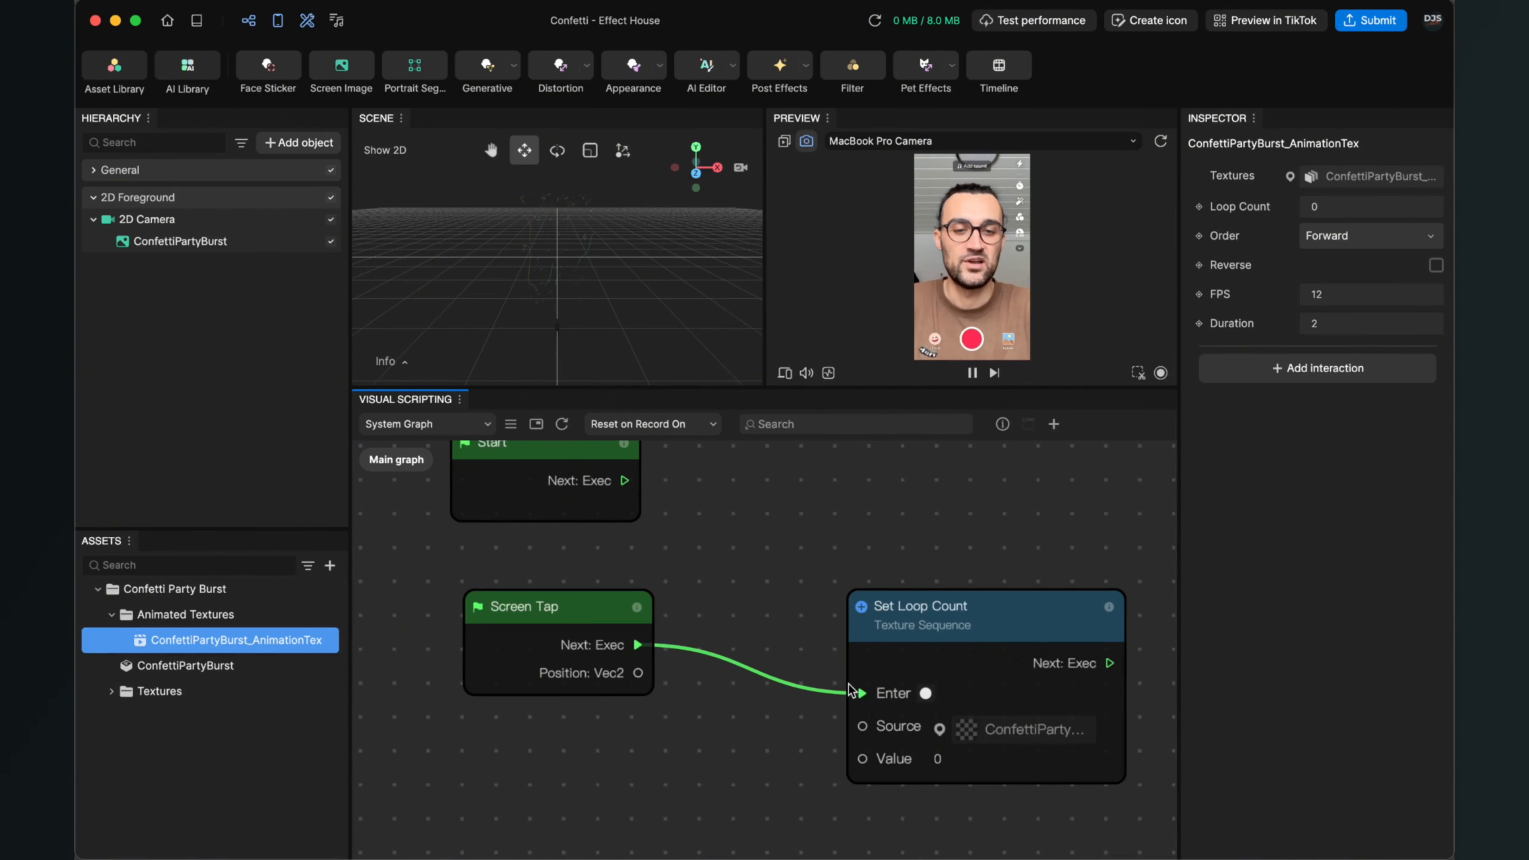
Align the Set Loop Count node closer to Screen Tap and set its Value to 1
left_click_drag(999, 618, 963, 544)
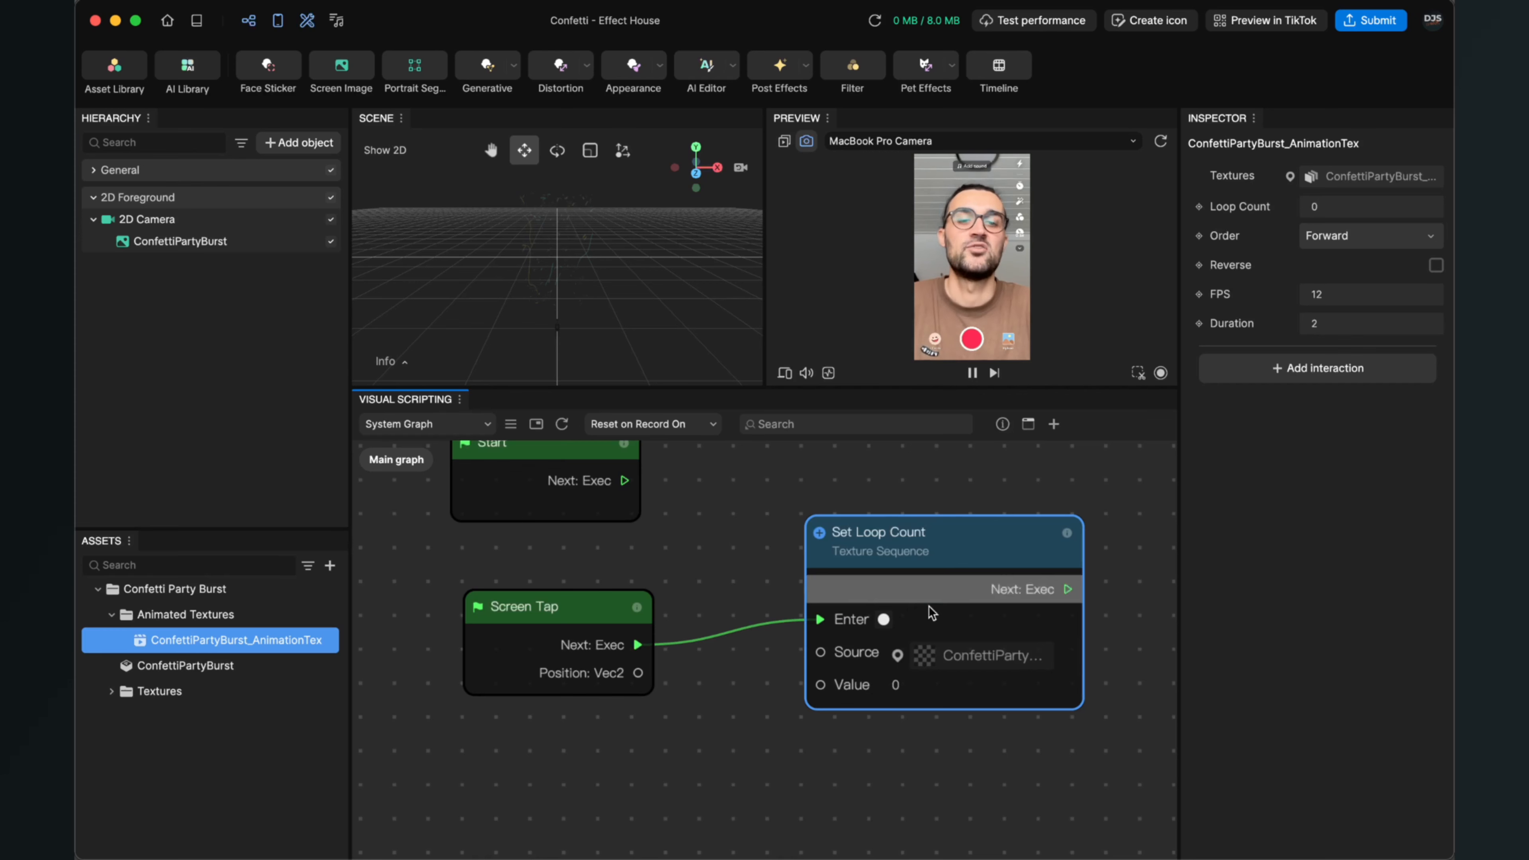
left_click(900, 687)
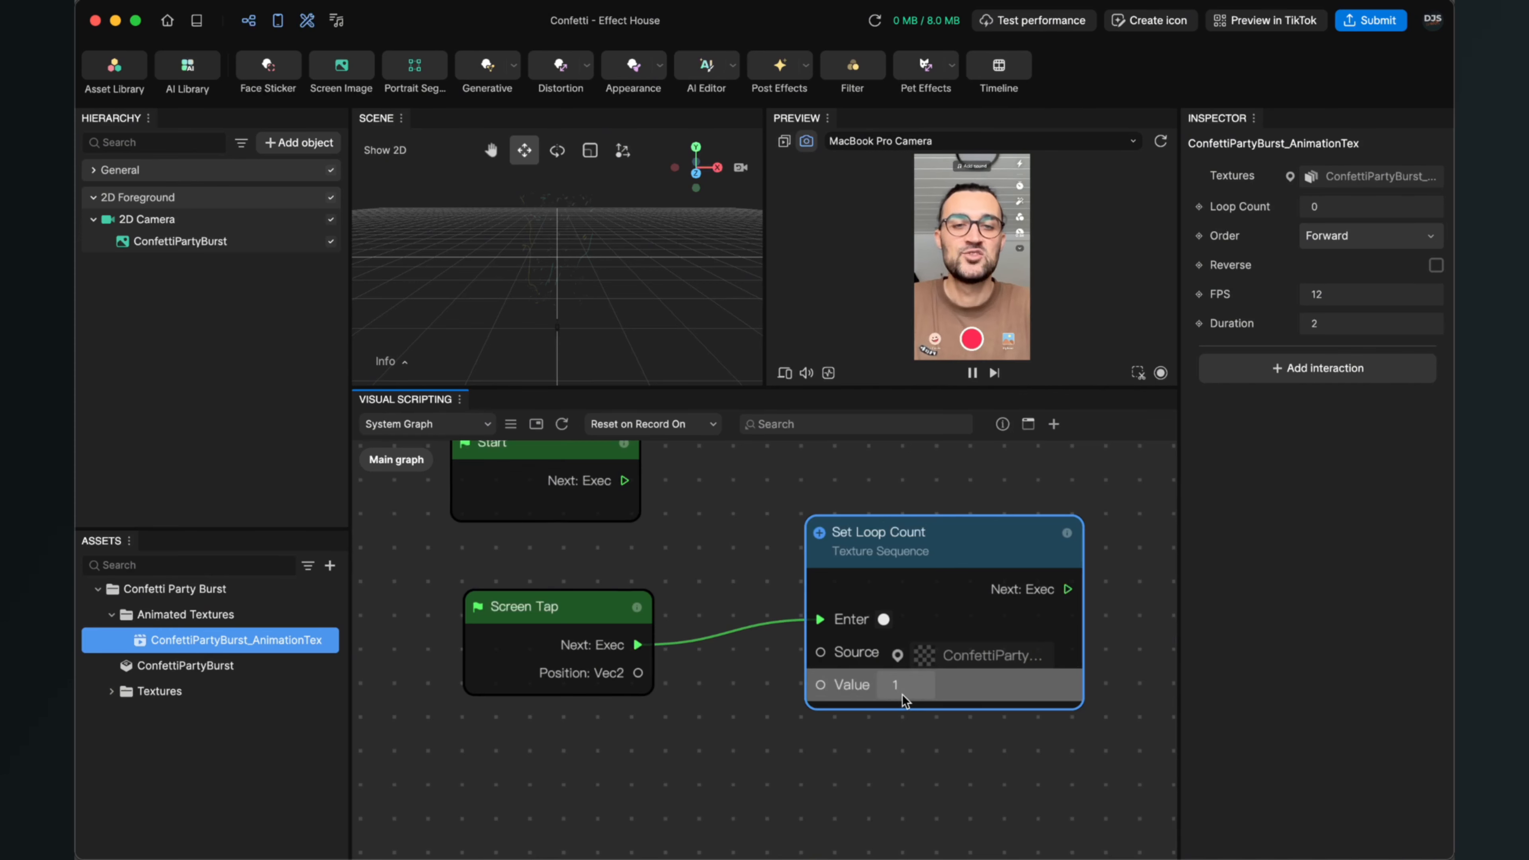
left_click(871, 381)
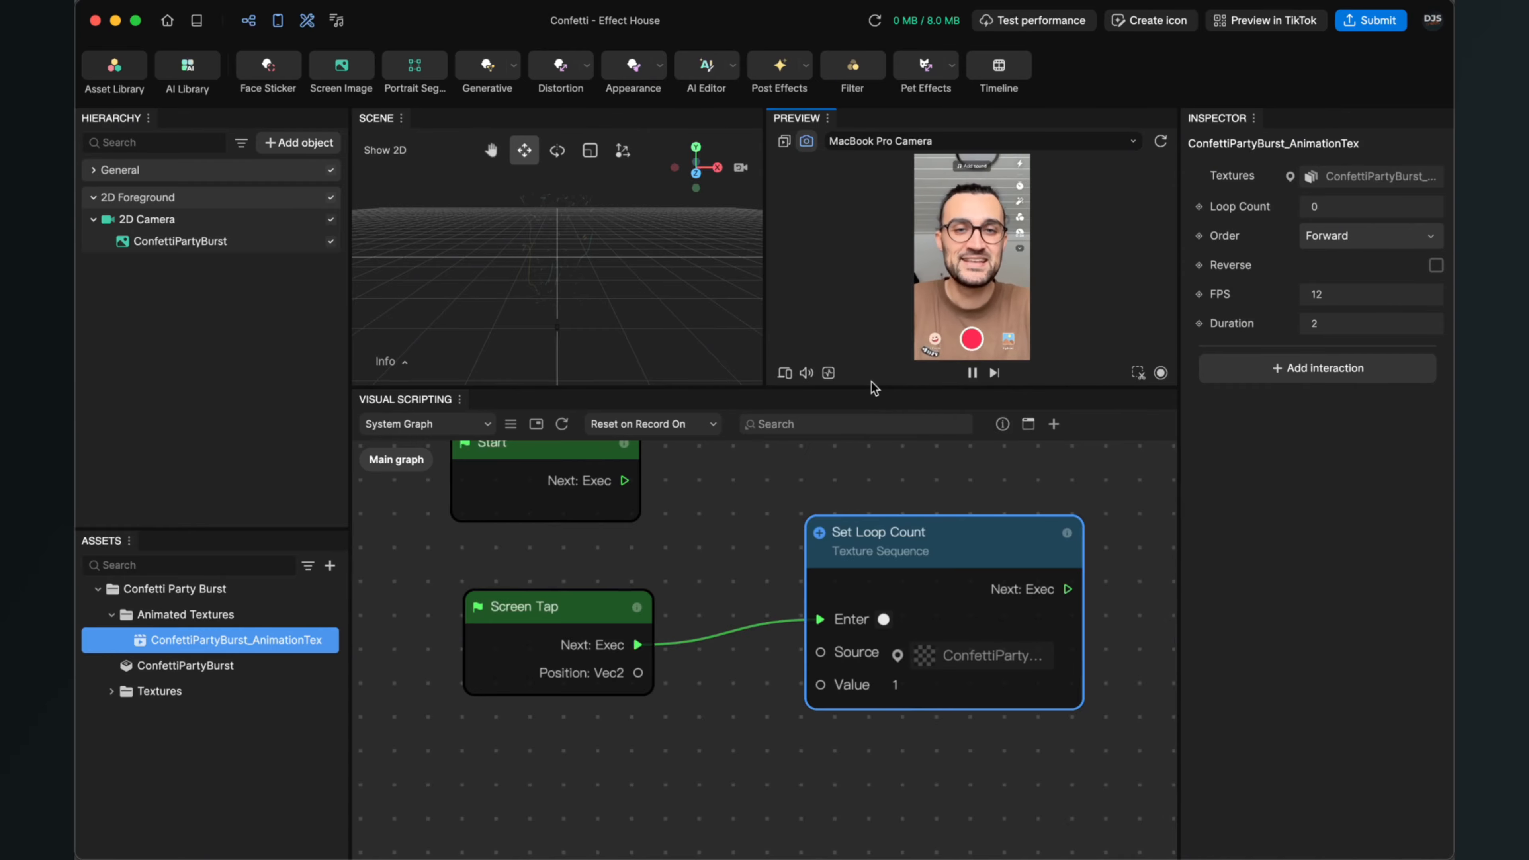
Enlarge the preview area and test the confetti trigger with a screen tap on the previewed effect
scroll(802, 524, "down", 3)
left_click_drag(866, 389, 843, 580)
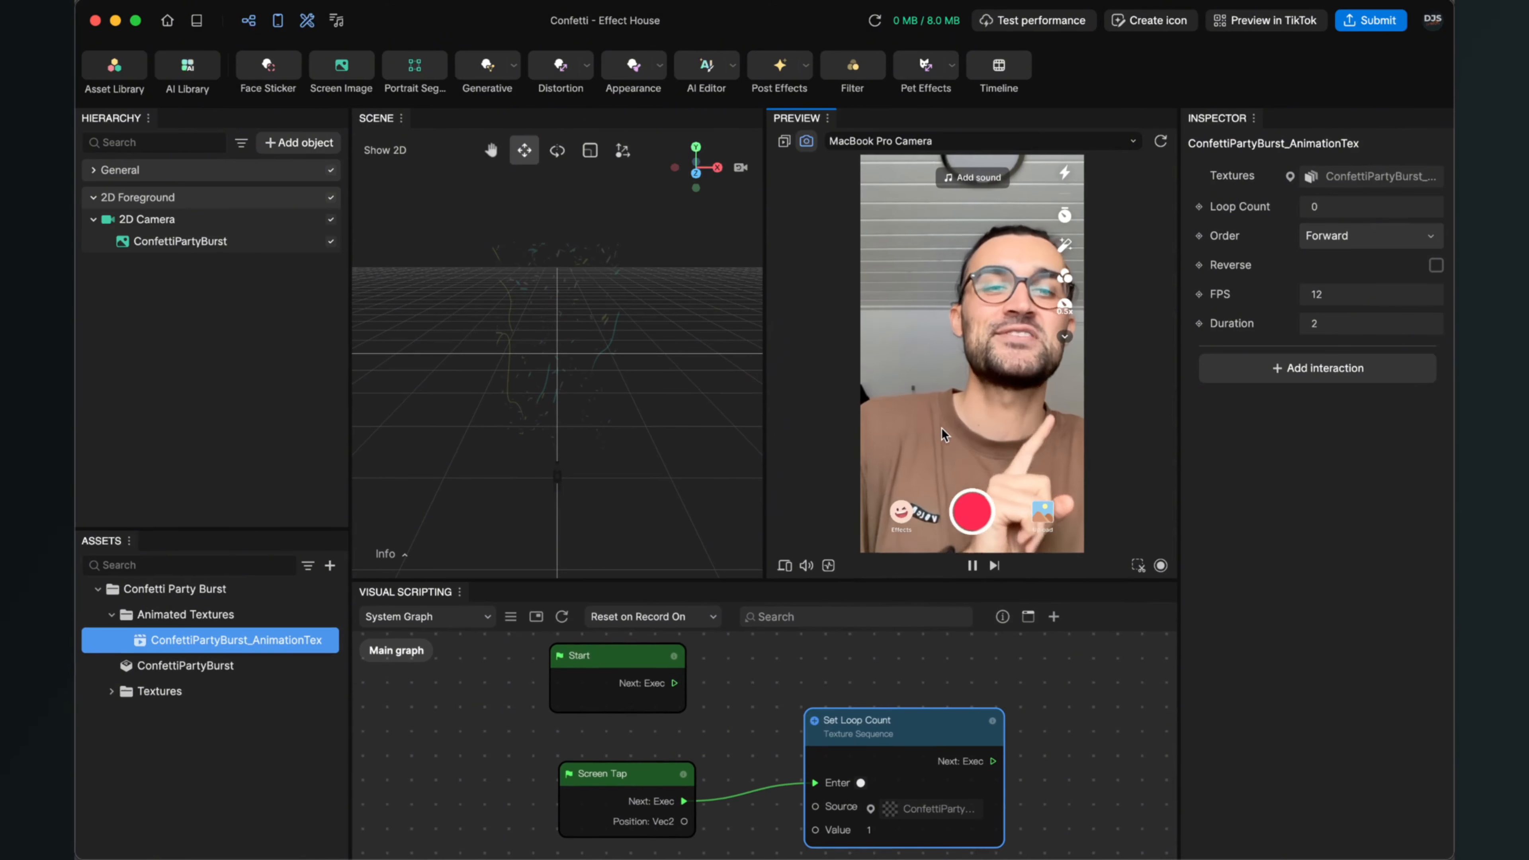
left_click(980, 385)
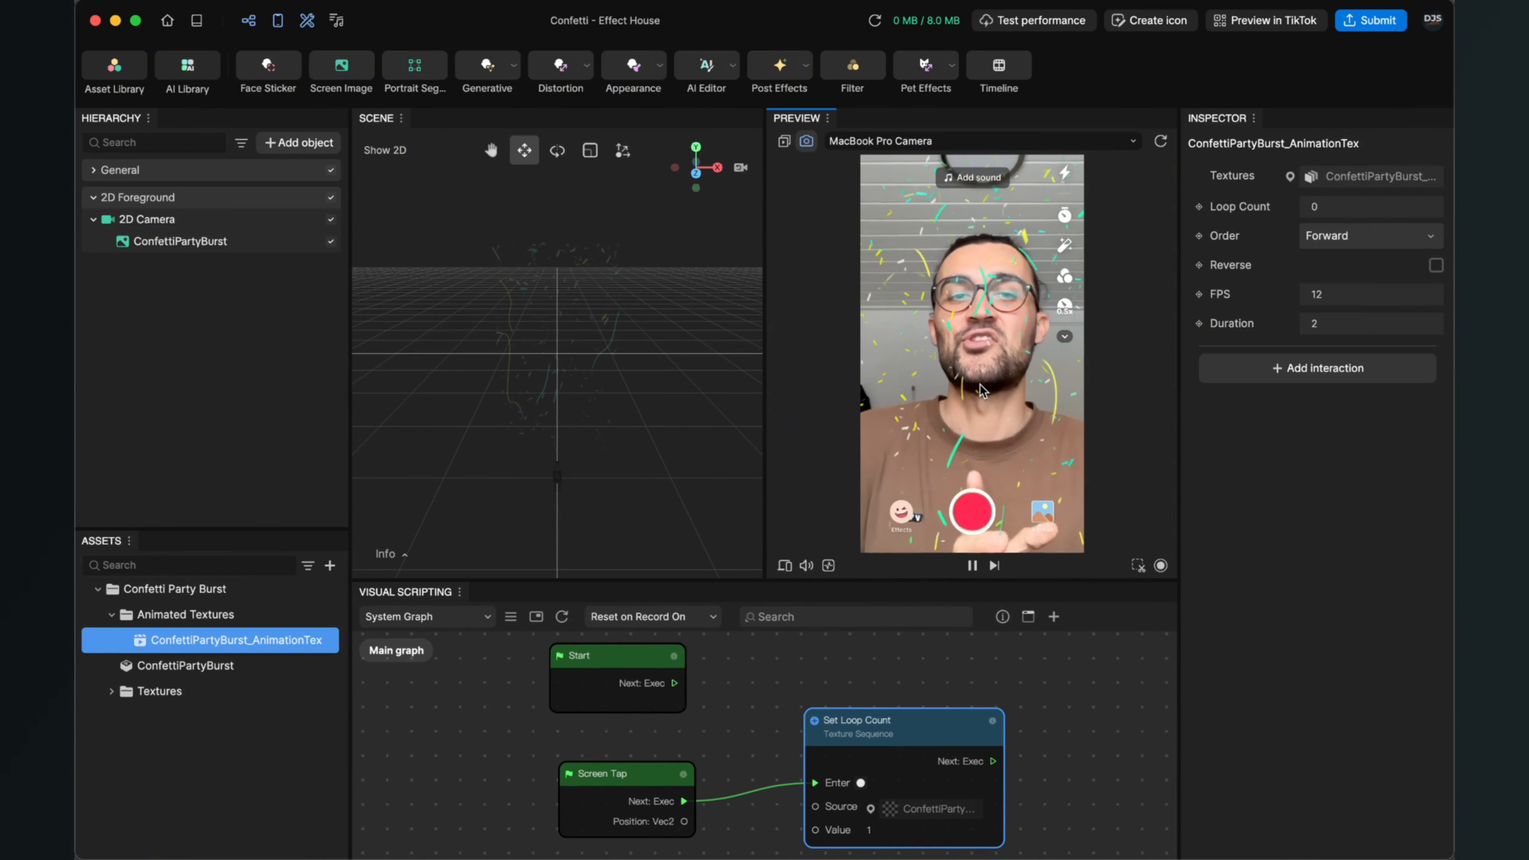